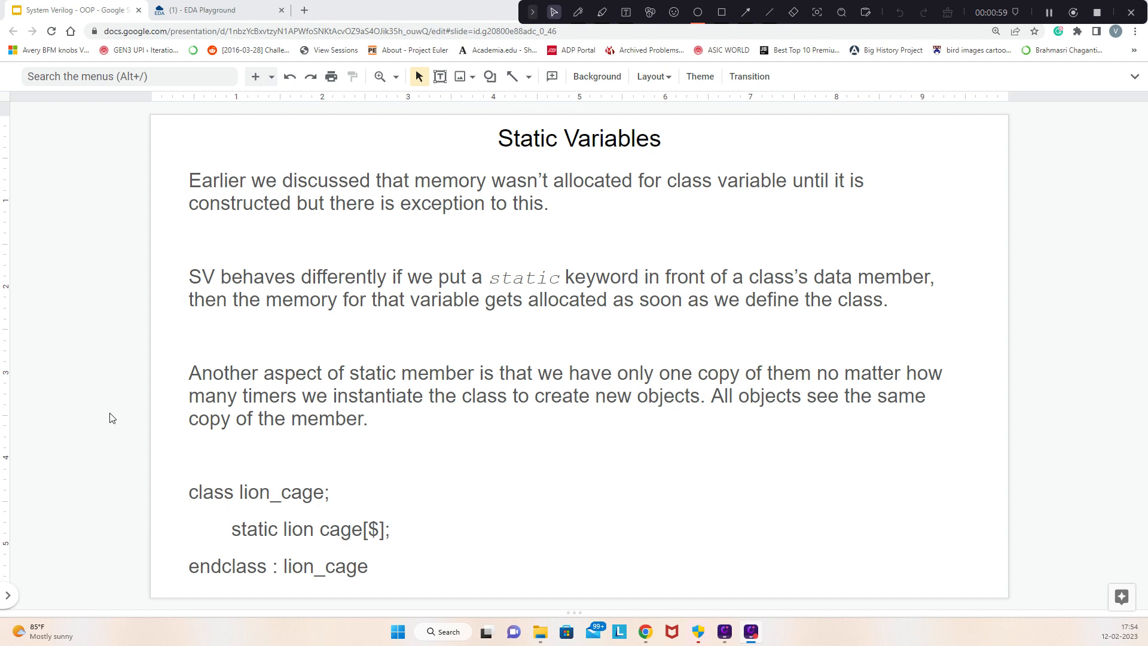
- Advance to the Static Variables (Contd..) slide with the lion_cage example code
{"action": "key", "text": "Page_Down"}
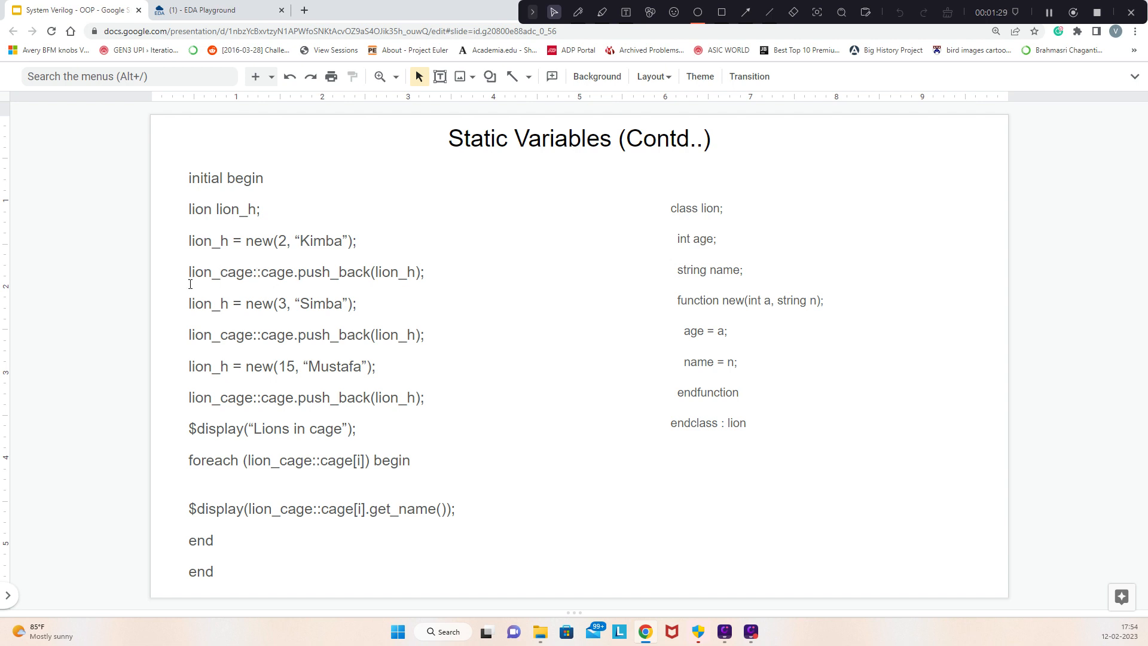
- Return to the earlier Static Variables slide explaining static members
{"action": "key", "text": "Up"}
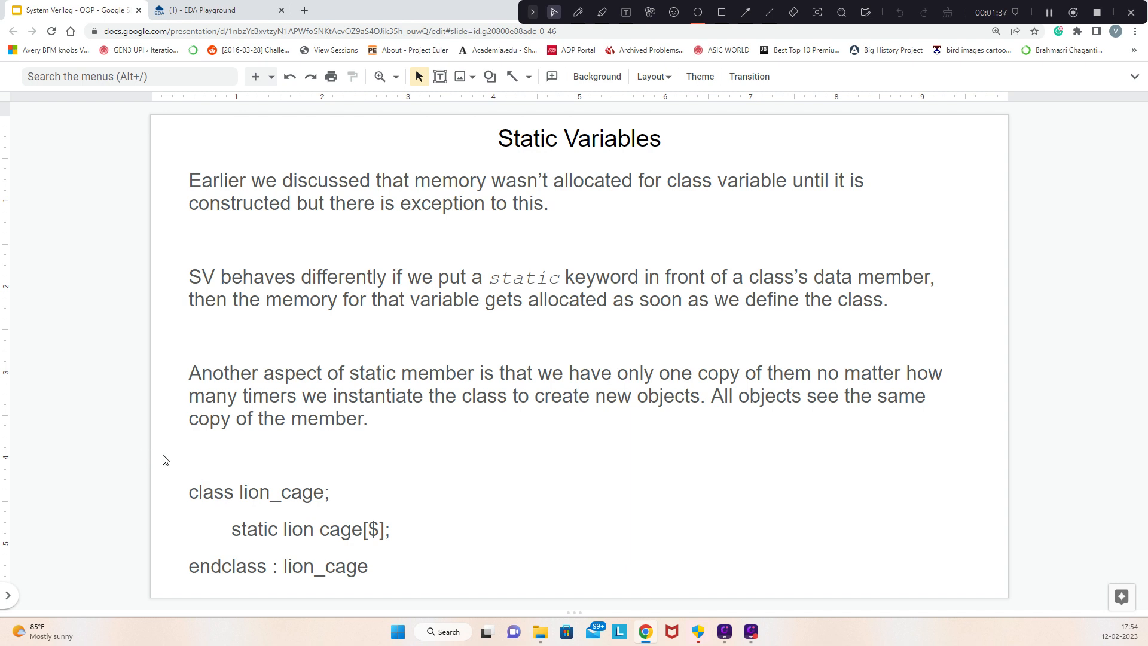
{"action": "scroll", "coordinate": [163, 460], "scroll_direction": "down", "scroll_amount": 1}
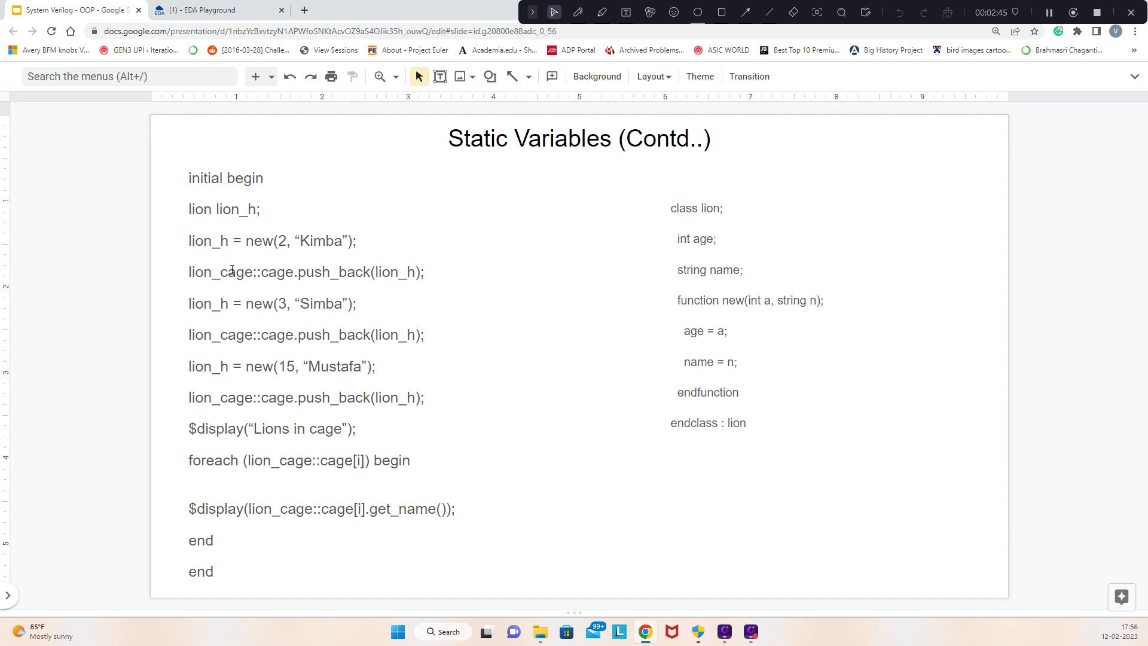
- Edit the loop's display line to print lion_cage::cage[i], removing get_name() and the dot
{"action": "left_click", "coordinate": [443, 508]}
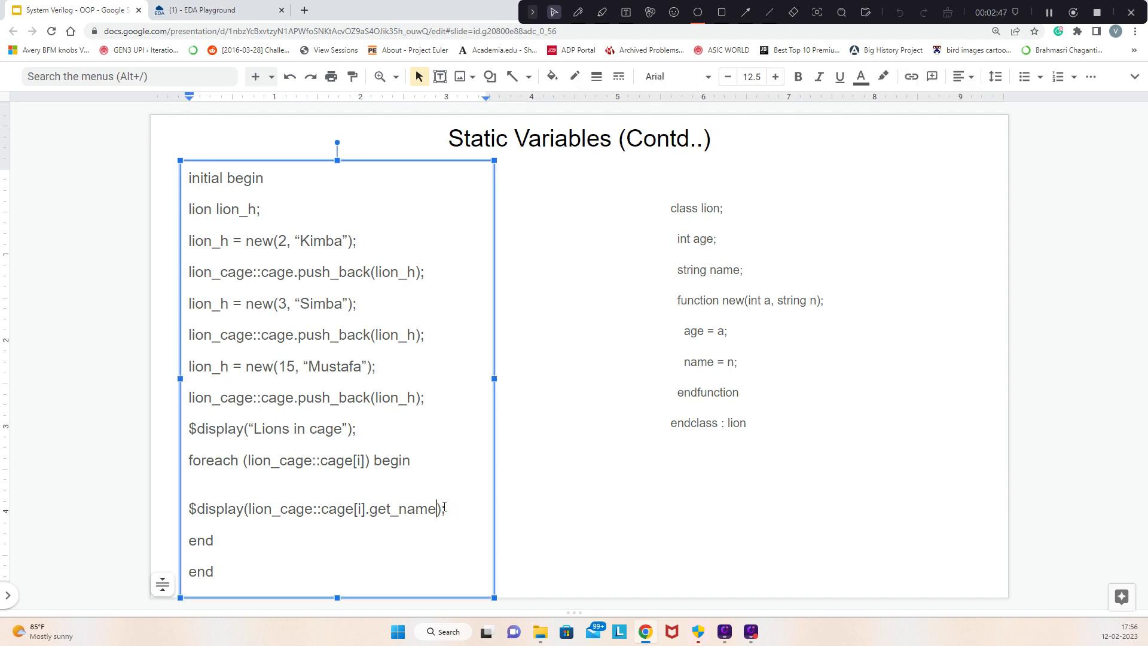
{"action": "key", "text": "BackSpace"}
{"action": "key", "text": "BackSpace"}
{"action": "key", "text": "BackSpace"}
{"action": "key", "text": "BackSpace"}
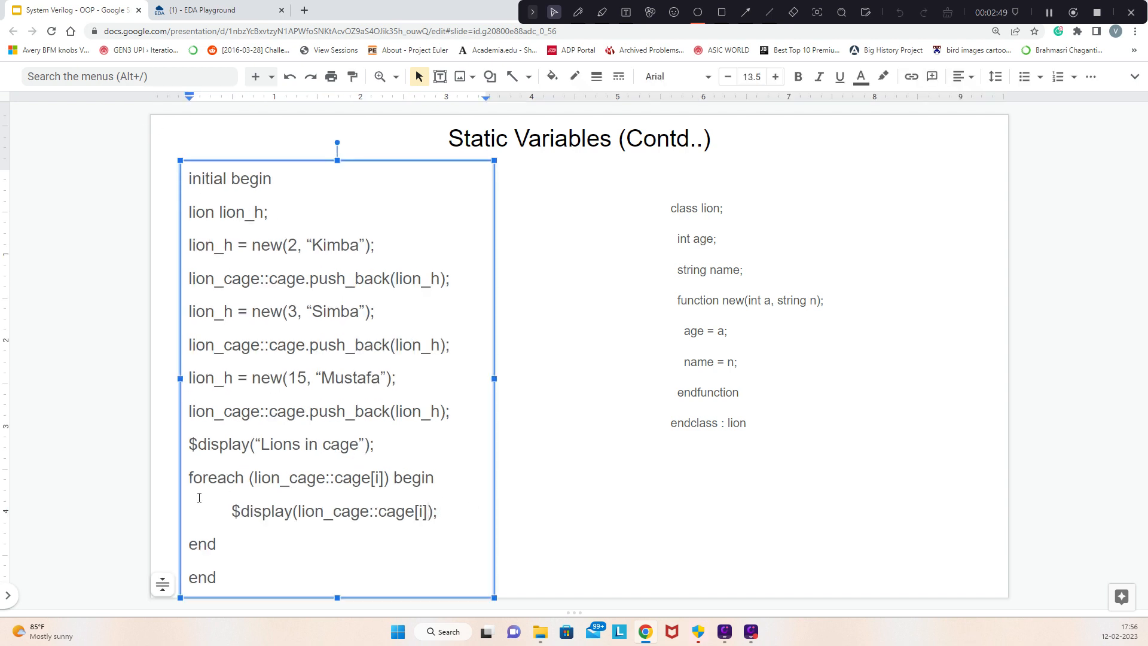
{"action": "left_click", "coordinate": [164, 583]}
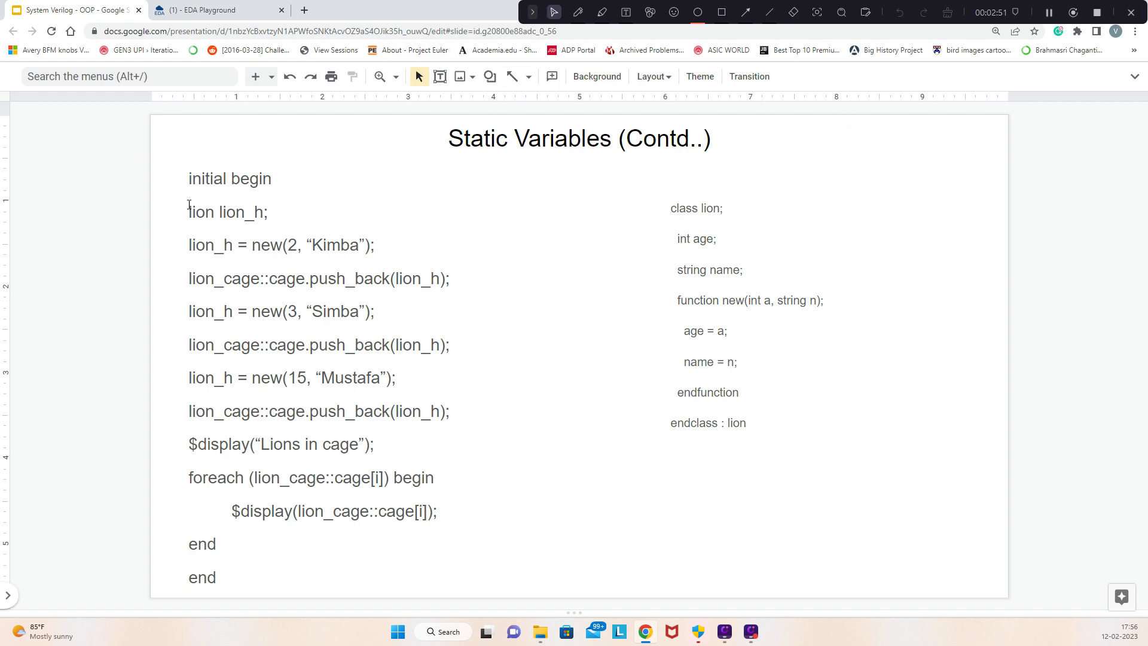
- In EDA Playground's testbench.sv, highlight the lion class age member and constructor arguments
{"action": "left_click", "coordinate": [202, 10]}
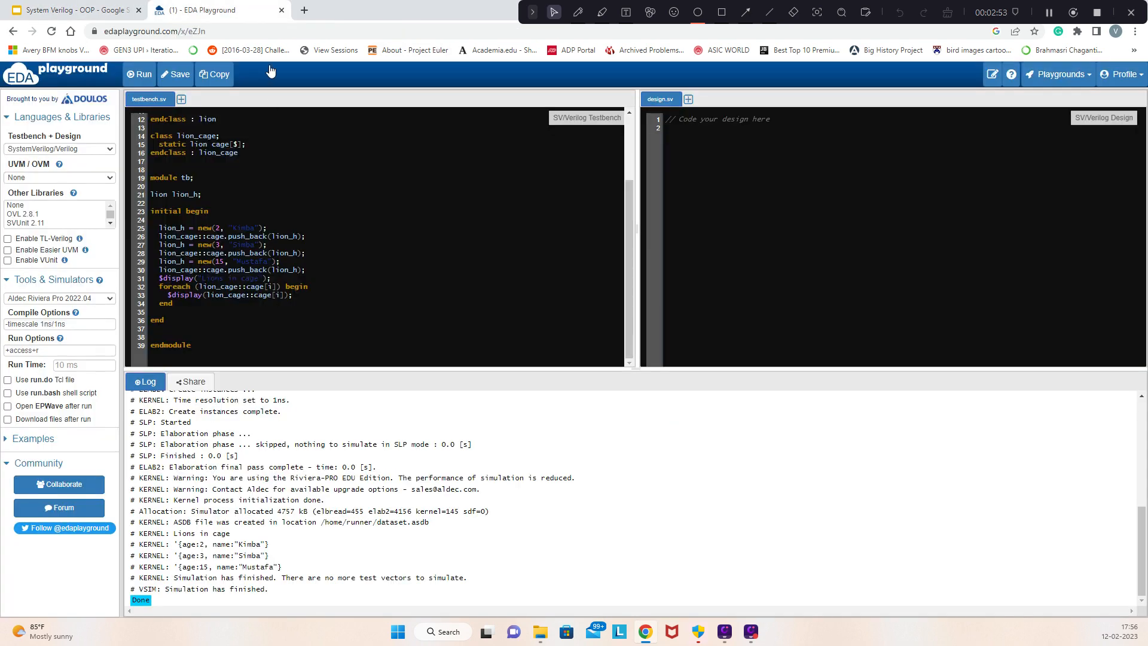
{"action": "scroll", "coordinate": [358, 242], "scroll_direction": "up", "scroll_amount": 5}
{"action": "left_click_drag", "start_coordinate": [176, 160], "coordinate": [189, 160]}
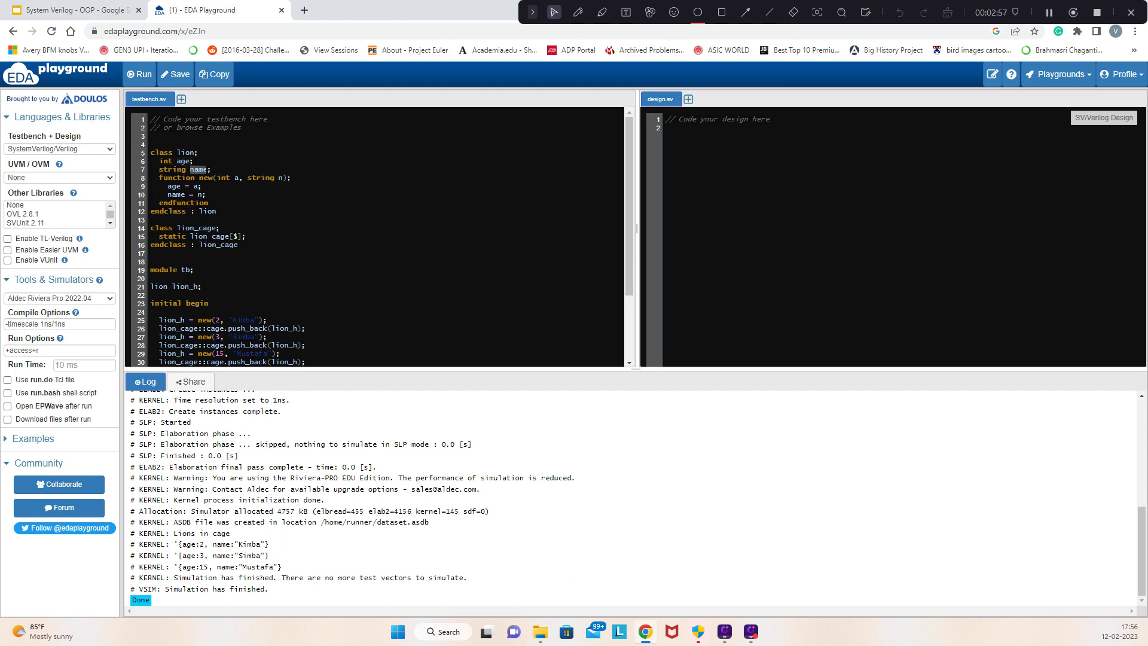
{"action": "left_click_drag", "start_coordinate": [167, 177], "coordinate": [280, 178]}
{"action": "left_click", "coordinate": [280, 178]}
{"action": "scroll", "coordinate": [359, 234], "scroll_direction": "down", "scroll_amount": 2}
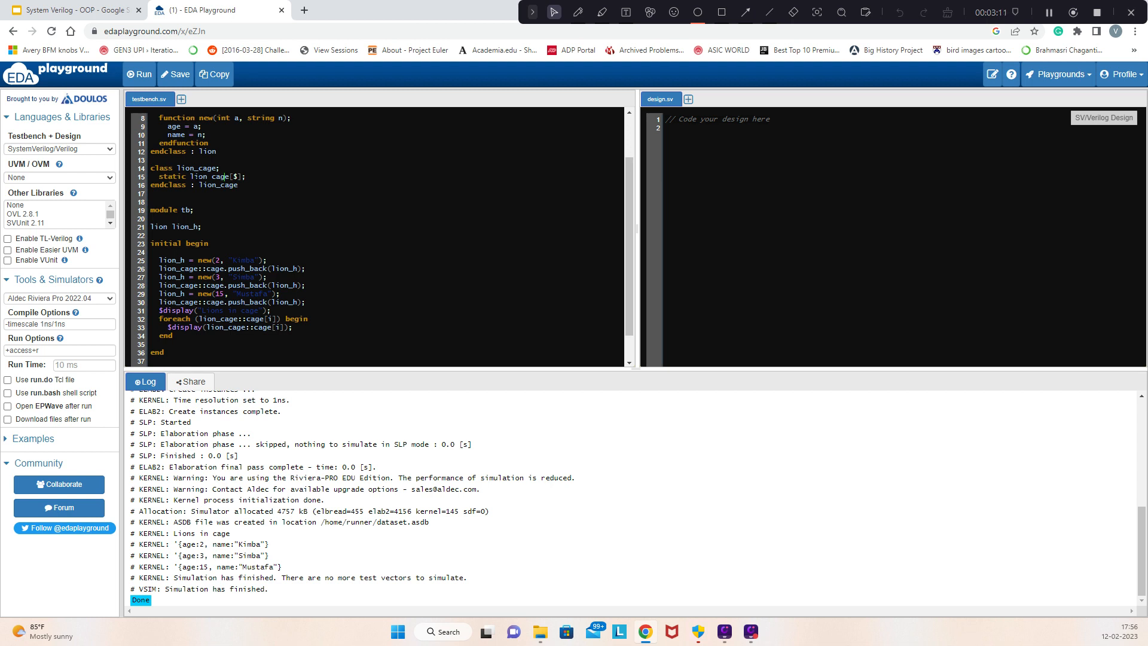
{"action": "scroll", "coordinate": [376, 238], "scroll_direction": "up", "scroll_amount": 3}
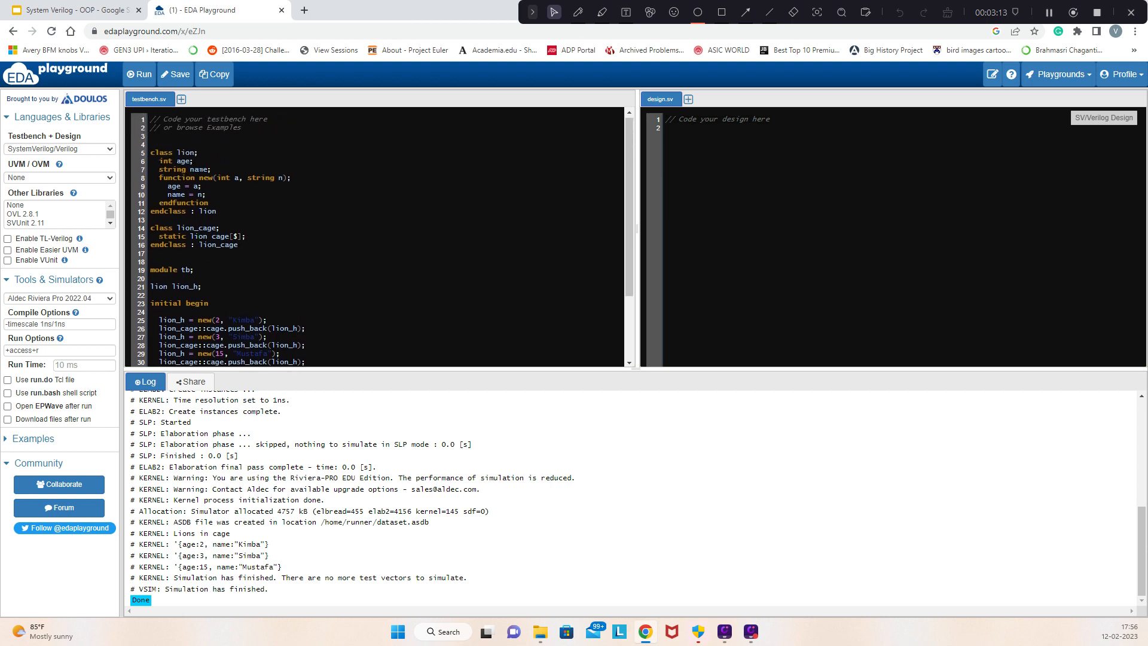
{"action": "scroll", "coordinate": [377, 238], "scroll_direction": "down", "scroll_amount": 4}
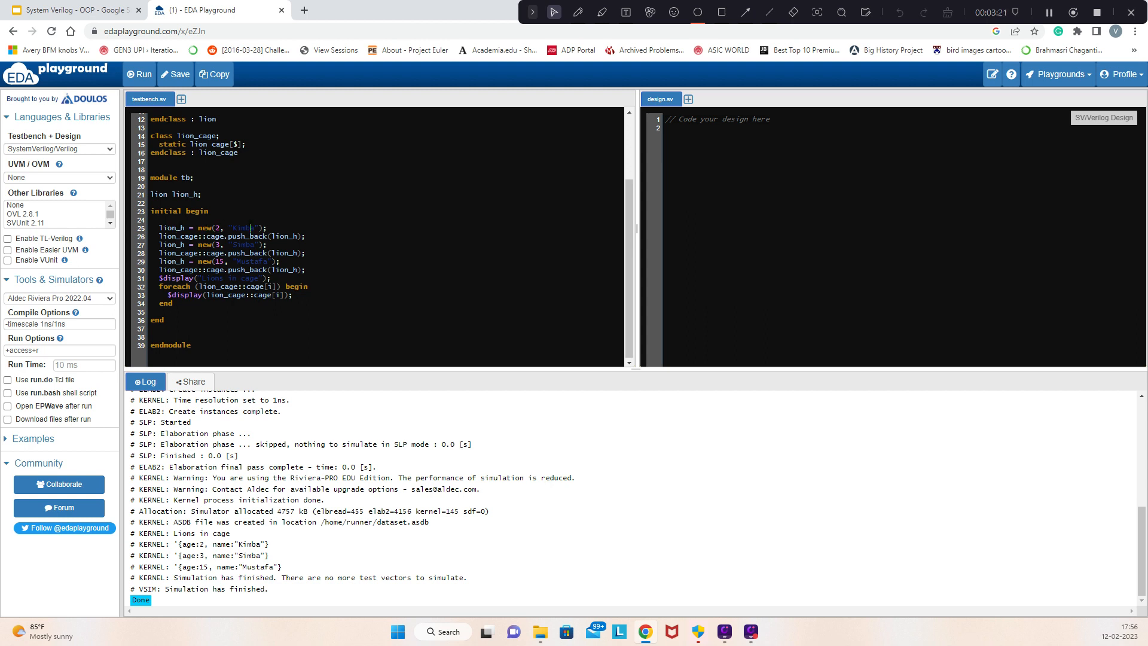
- Highlight the push_back calls adding Kimba, Simba and Mustafa and the 'Lions in cage' message line
{"action": "left_click_drag", "start_coordinate": [167, 237], "coordinate": [246, 237]}
{"action": "left_click", "coordinate": [246, 237]}
{"action": "left_click_drag", "start_coordinate": [176, 246], "coordinate": [265, 245]}
{"action": "left_click", "coordinate": [264, 245]}
{"action": "left_click_drag", "start_coordinate": [198, 255], "coordinate": [268, 260]}
{"action": "left_click", "coordinate": [282, 261]}
{"action": "left_click_drag", "start_coordinate": [201, 279], "coordinate": [257, 278]}
{"action": "left_click", "coordinate": [196, 286]}
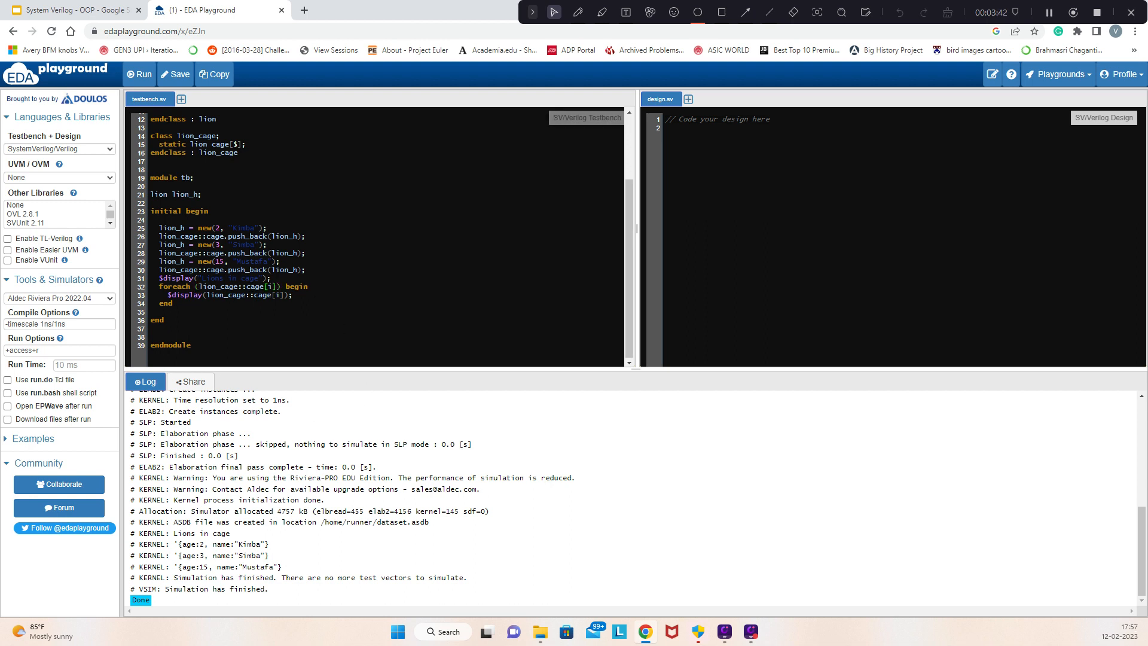
- Run the testbench and highlight the Kimba, Simba and Mustafa entries in the simulation log
{"action": "left_click", "coordinate": [143, 74]}
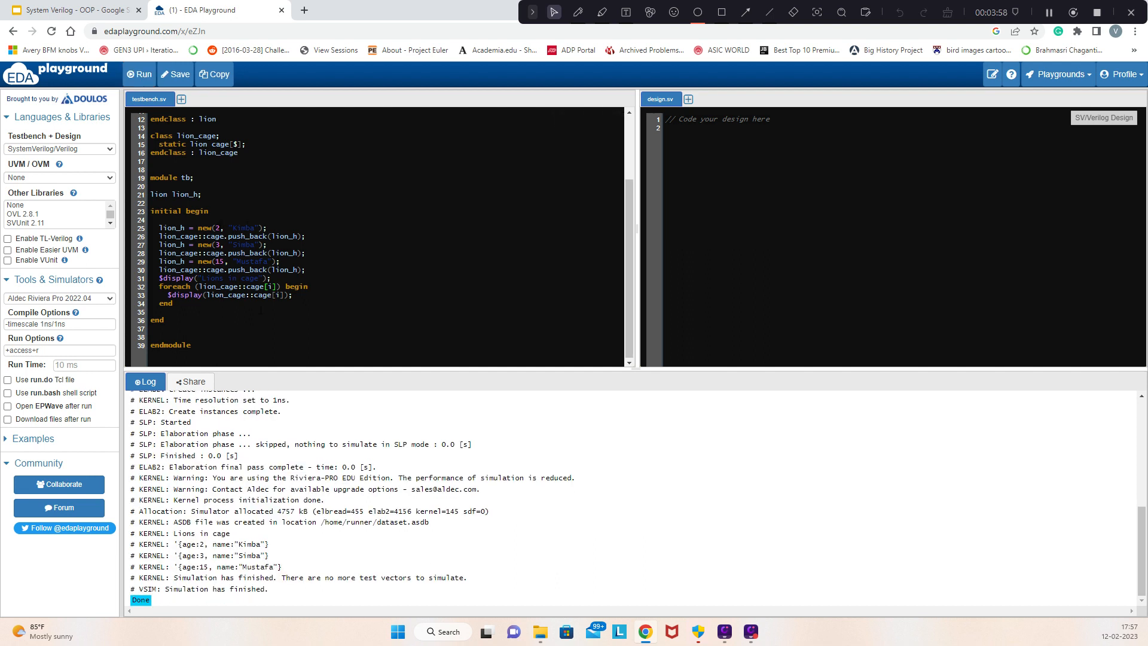
{"action": "left_click_drag", "start_coordinate": [190, 545], "coordinate": [260, 545]}
{"action": "left_click", "coordinate": [200, 553]}
{"action": "left_click_drag", "start_coordinate": [189, 555], "coordinate": [266, 555]}
{"action": "left_click", "coordinate": [236, 559]}
{"action": "left_click_drag", "start_coordinate": [183, 568], "coordinate": [280, 567]}
{"action": "left_click", "coordinate": [327, 557]}
- Highlight all three lion log entries together while discussing the output
{"action": "left_click_drag", "start_coordinate": [137, 538], "coordinate": [315, 573]}
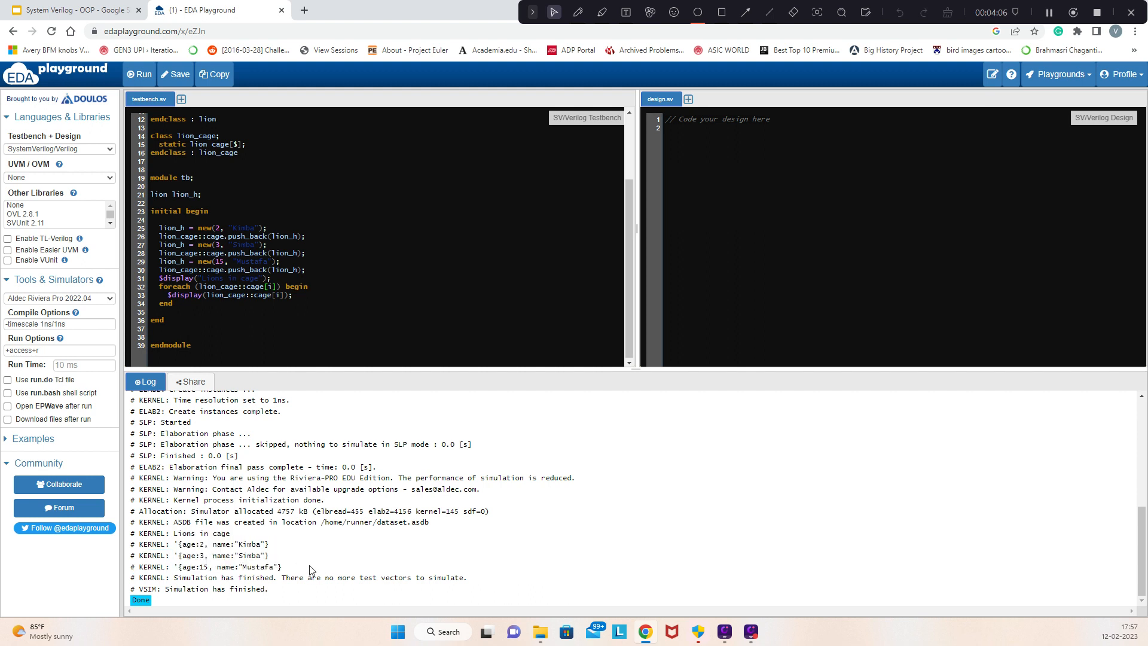
{"action": "left_click", "coordinate": [310, 569]}
{"action": "left_click_drag", "start_coordinate": [168, 545], "coordinate": [282, 568]}
{"action": "left_click", "coordinate": [291, 569]}
{"action": "left_click_drag", "start_coordinate": [196, 545], "coordinate": [270, 557]}
{"action": "left_click", "coordinate": [293, 565]}
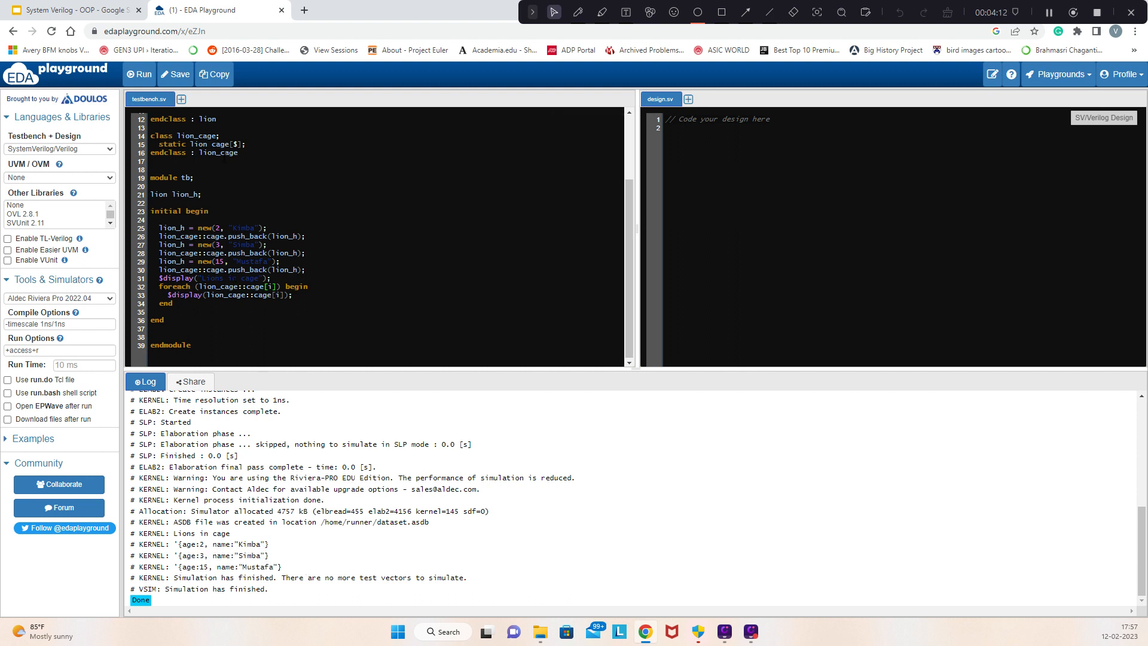
- Highlight the lion_cage class with its static cage queue on lines 14–16
{"action": "left_click_drag", "start_coordinate": [177, 135], "coordinate": [217, 136]}
{"action": "left_click", "coordinate": [217, 136]}
{"action": "left_click_drag", "start_coordinate": [149, 136], "coordinate": [240, 152]}
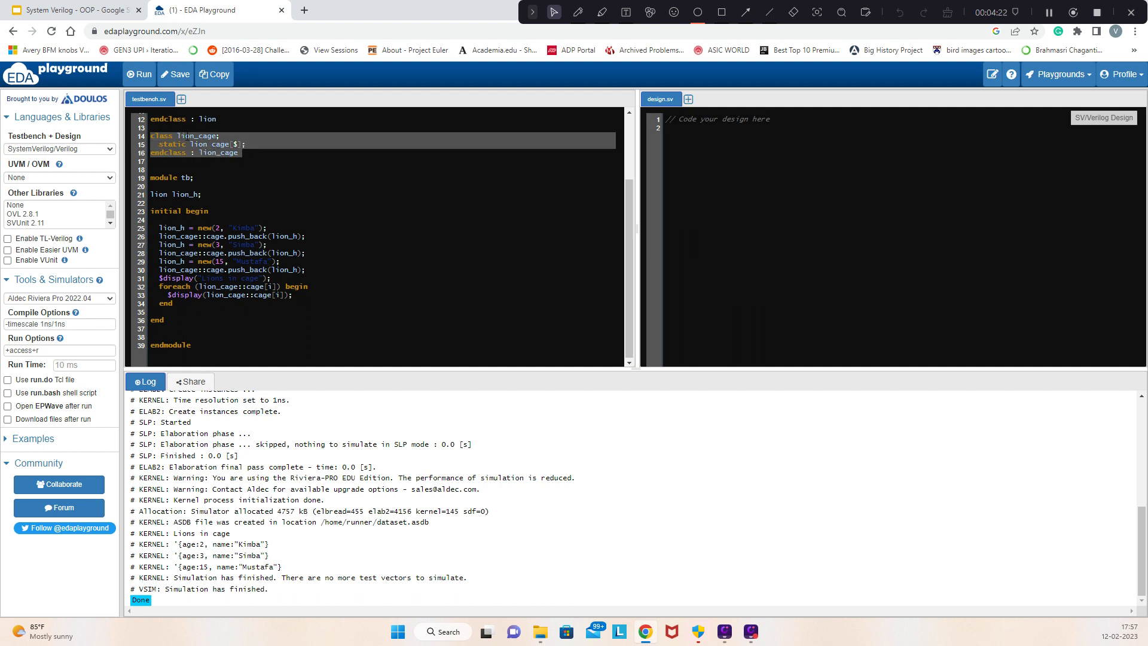
{"action": "left_click", "coordinate": [279, 161]}
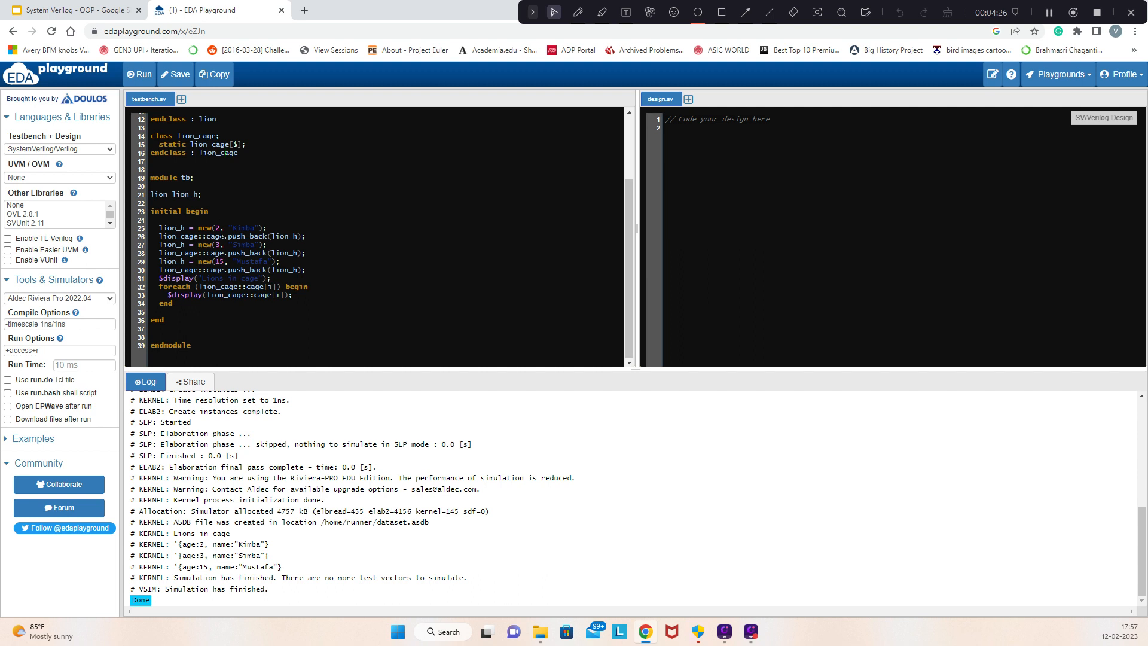
{"action": "double_click", "coordinate": [202, 237]}
{"action": "left_click", "coordinate": [255, 144]}
{"action": "left_click", "coordinate": [222, 144]}
{"action": "double_click", "coordinate": [172, 144]}
{"action": "left_click", "coordinate": [234, 143]}
{"action": "left_click_drag", "start_coordinate": [191, 144], "coordinate": [246, 143]}
{"action": "left_click", "coordinate": [245, 144]}
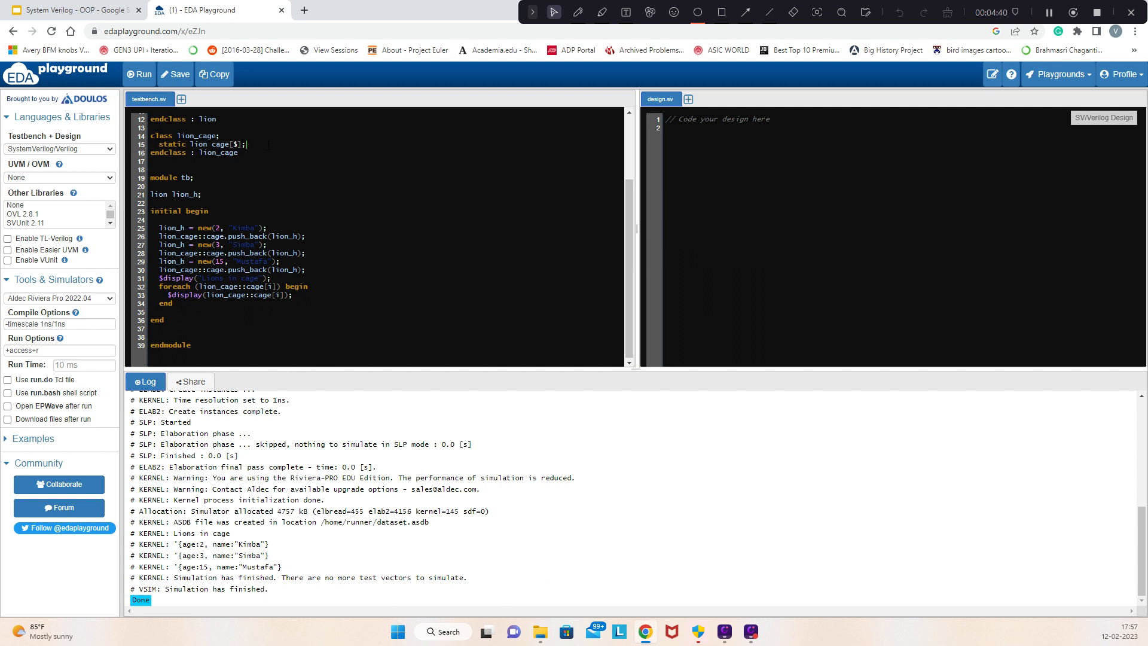